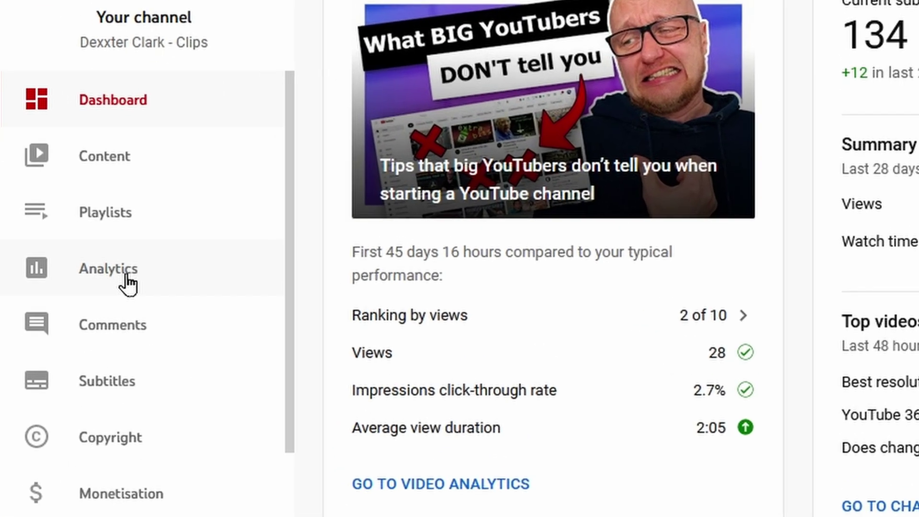
# Open Channel analytics, showing 948 views and 16.6 watch hours over the last 28 days.
pyautogui.click(127, 279)
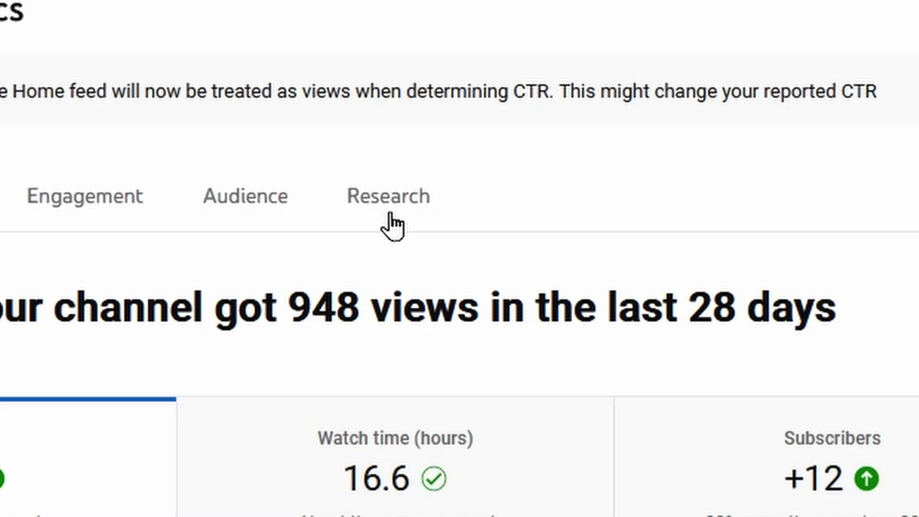
# In the Research tab, search 'dog' as the animal and browse high-volume terms like dog barking.
pyautogui.click(384, 219)
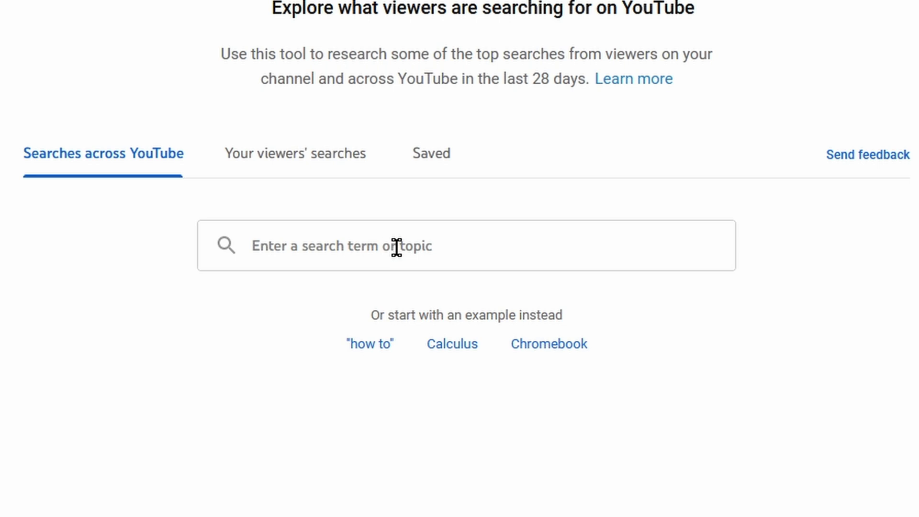
pyautogui.write('dog')
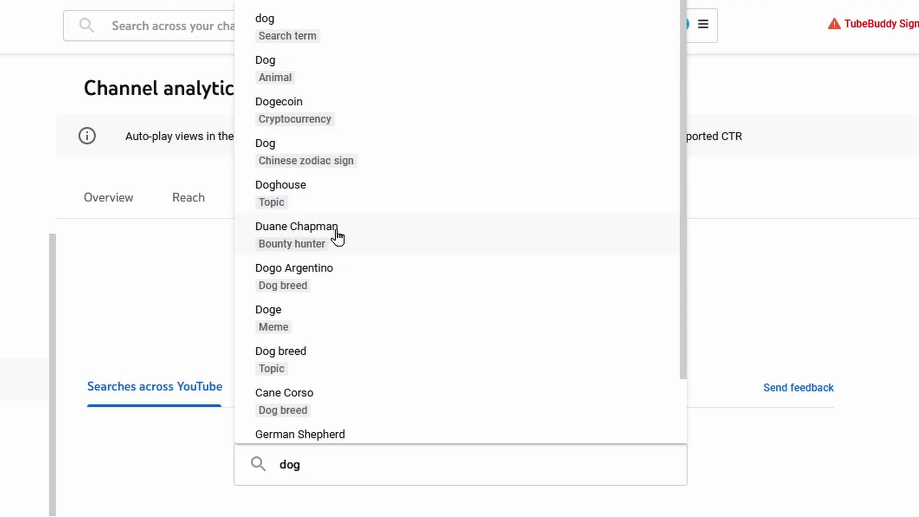
pyautogui.click(344, 80)
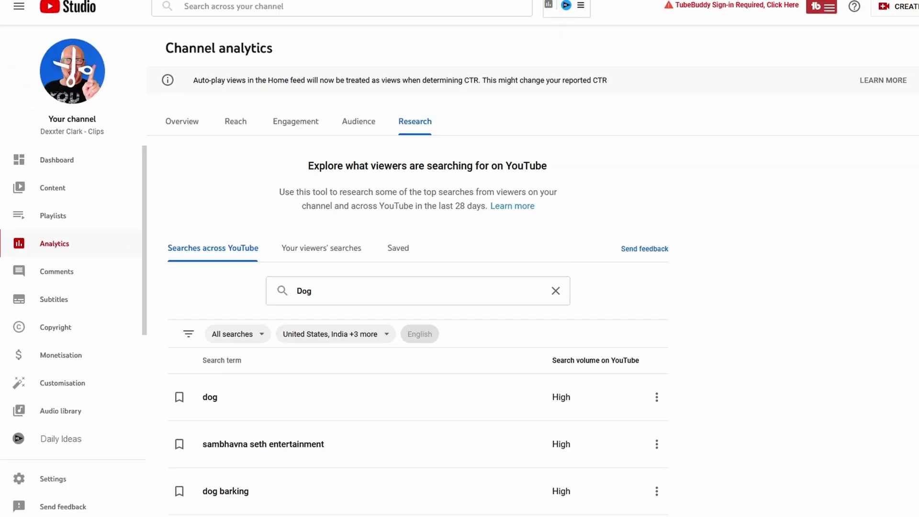
pyautogui.scroll(-8, 418, 288)
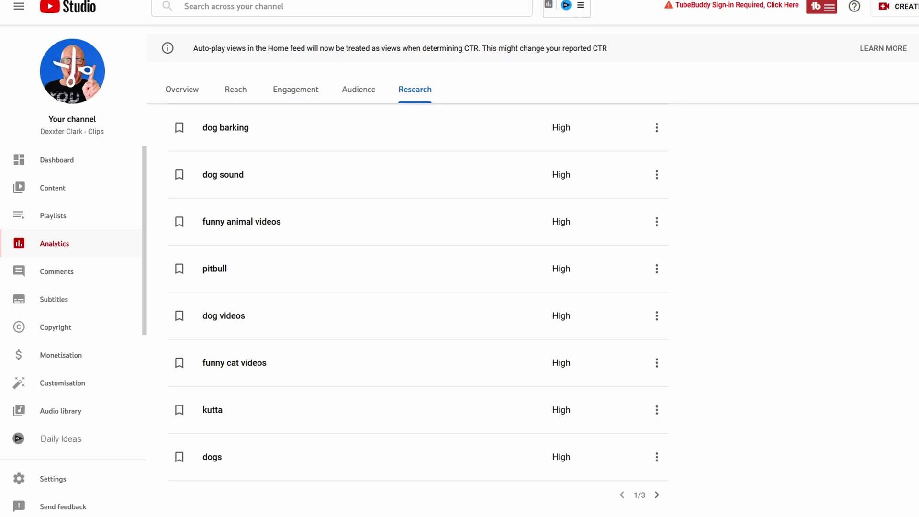
pyautogui.scroll(3, 418, 287)
pyautogui.scroll(-2, 418, 288)
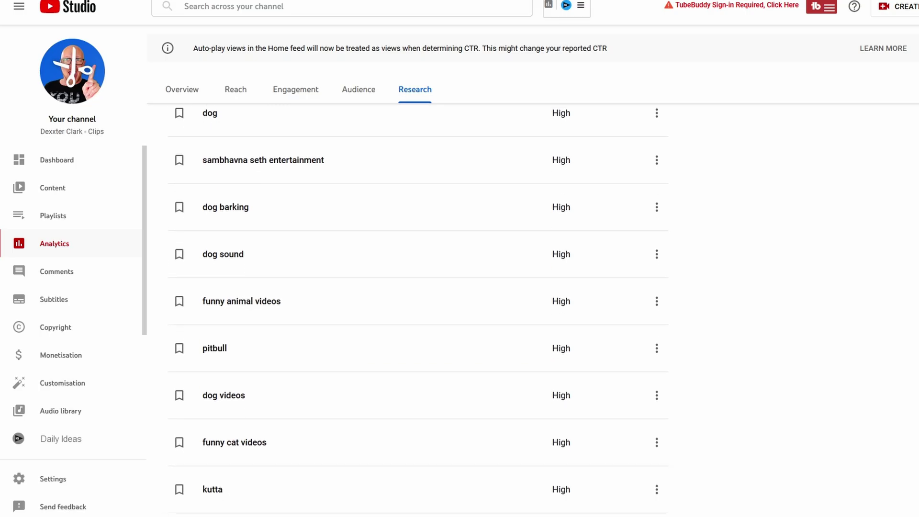
pyautogui.scroll(-2, 418, 308)
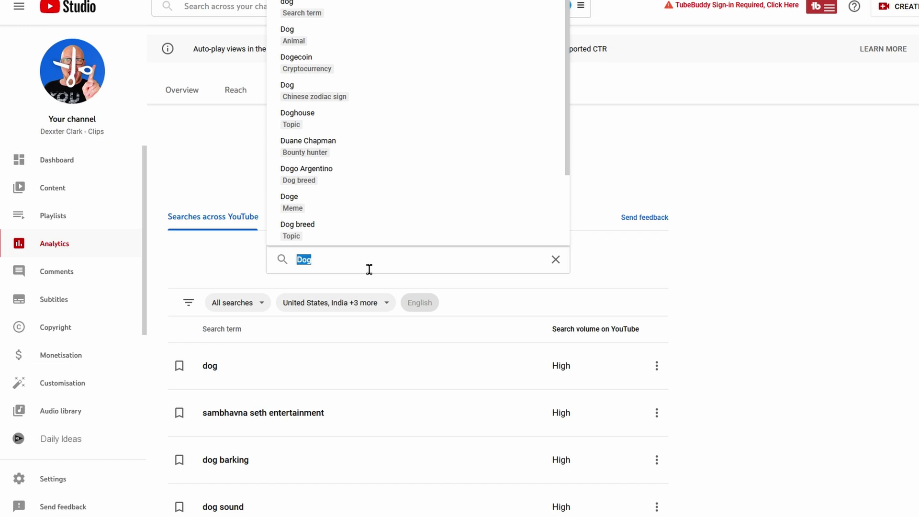
# Run research queries 'how to feed', 'how to make a cabin in the woods', then 'how to get views on youtube'.
pyautogui.write('how to feed')
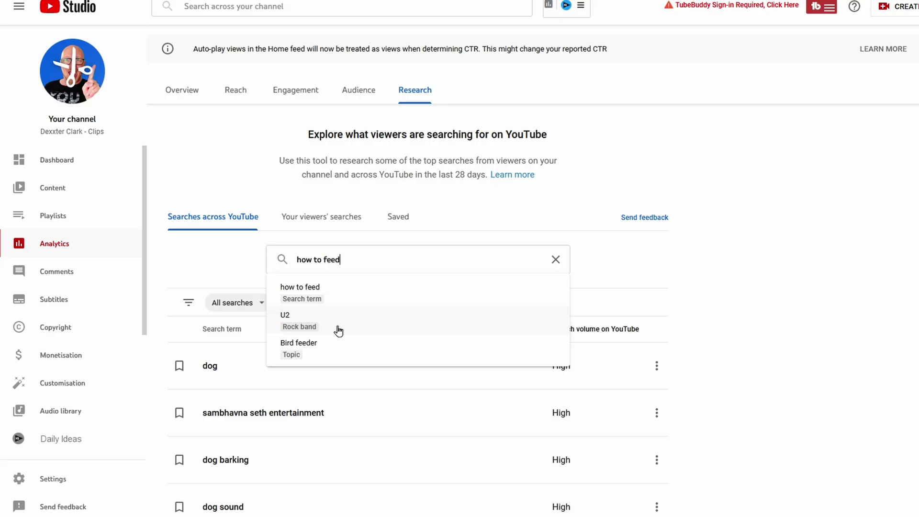
pyautogui.press('Return')
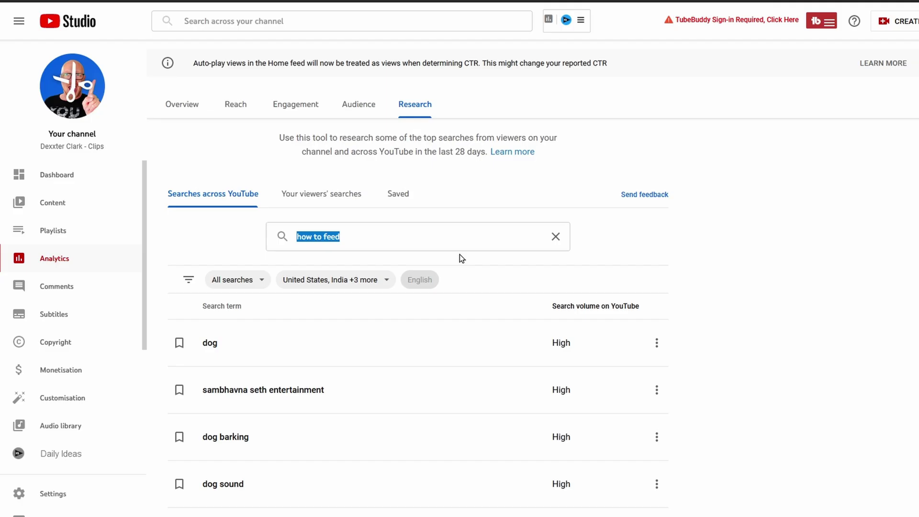
pyautogui.write('how to make a cabin in the woods')
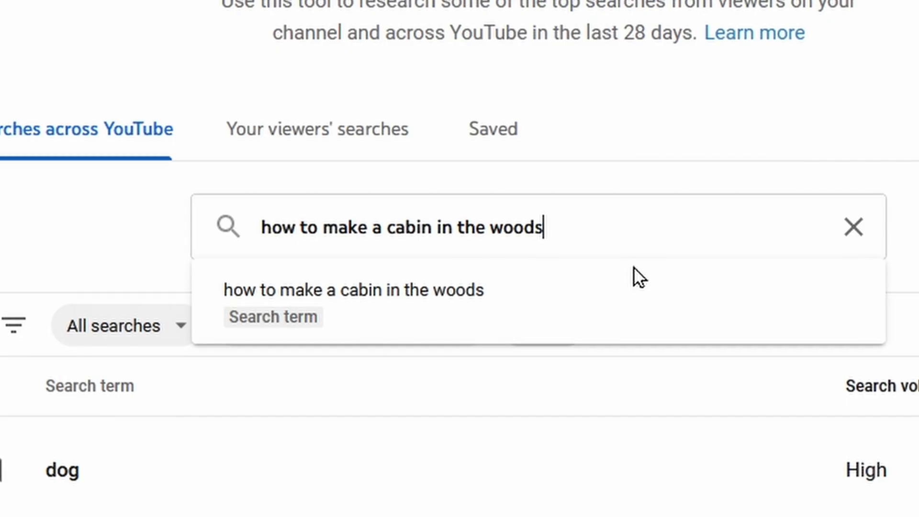
pyautogui.press('Return')
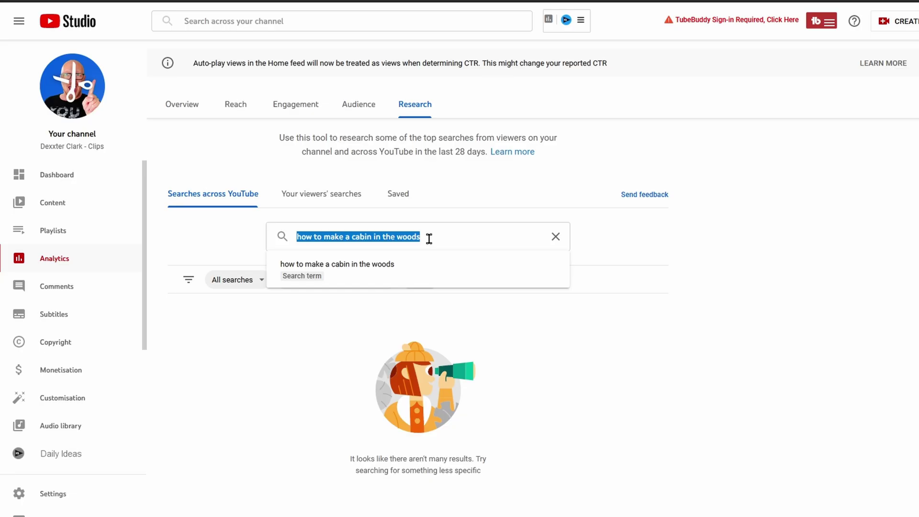
pyautogui.write('how to get views on youtube')
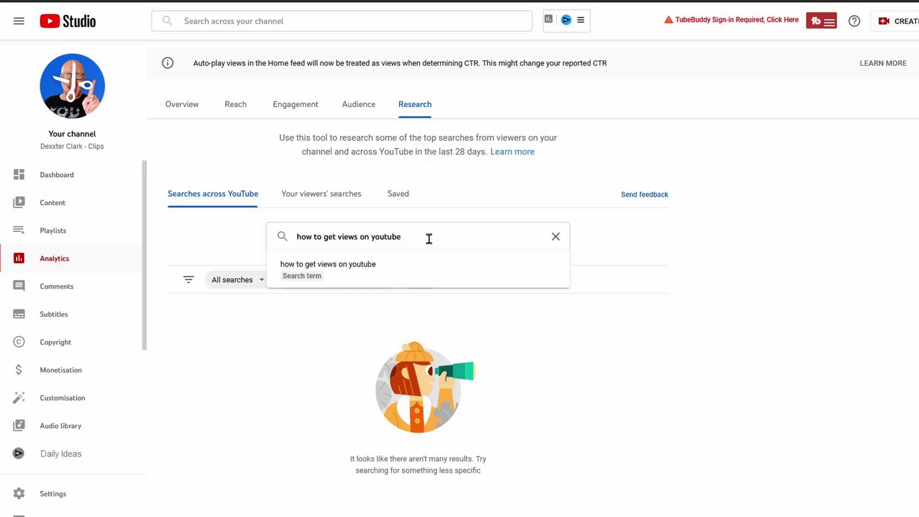
pyautogui.press('Return')
# Page through the results to page 3 of 3, then return to page 2.
pyautogui.scroll(-1, 429, 239)
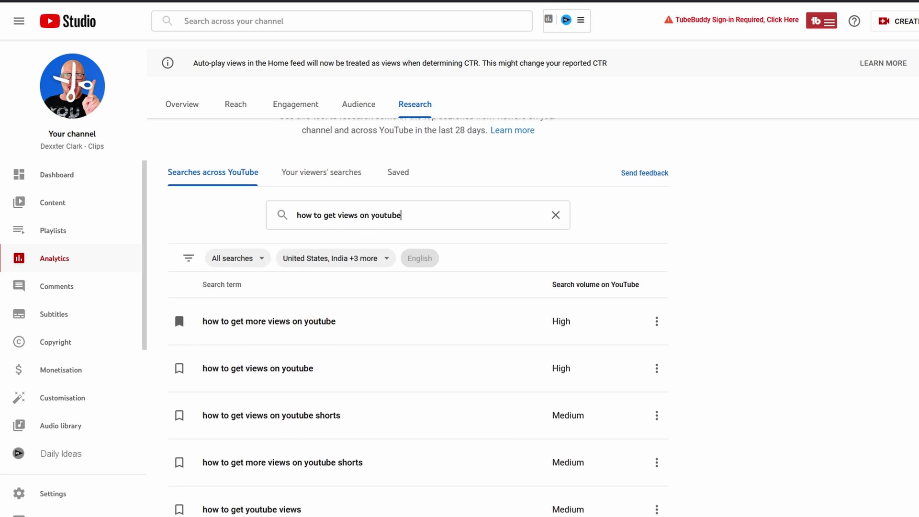
pyautogui.scroll(-1, 418, 320)
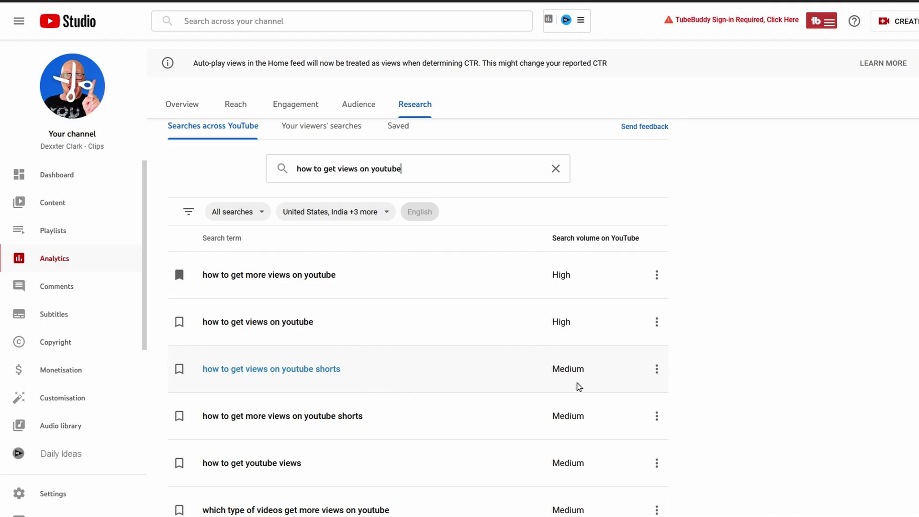
pyautogui.scroll(-5, 576, 395)
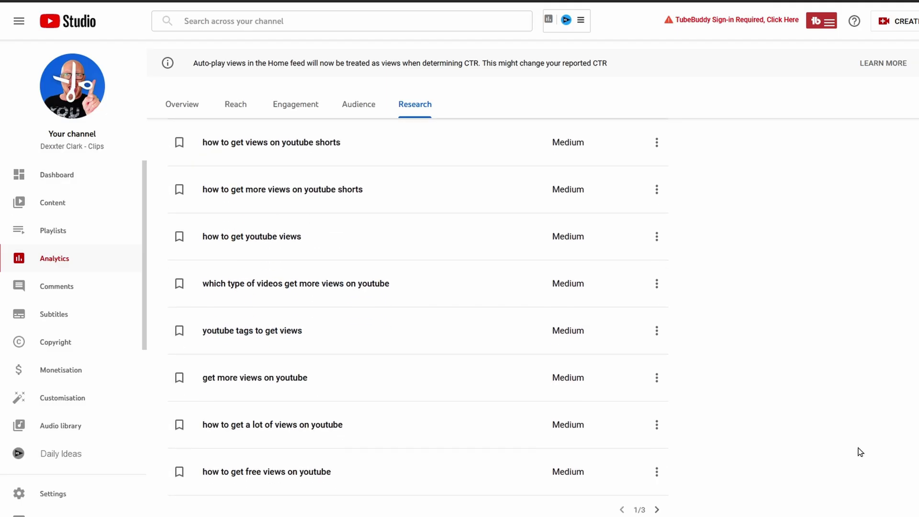
pyautogui.click(657, 510)
pyautogui.click(657, 510)
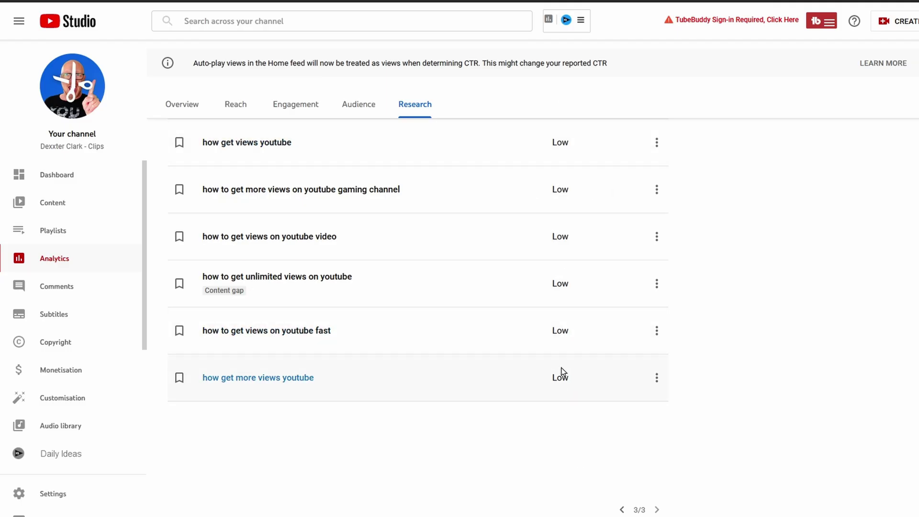
pyautogui.click(623, 510)
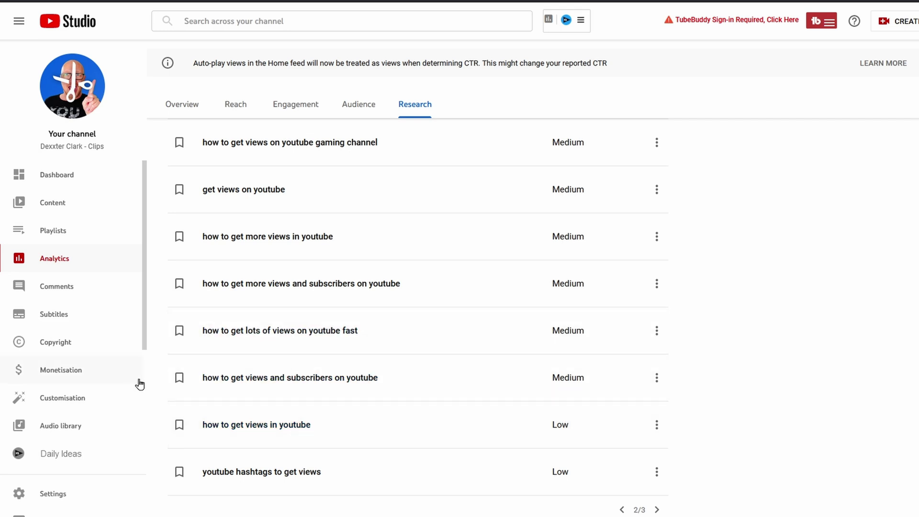
# Save 'how to get views and subscribers on youtube', view a term in Google Trends, unsave it, and remove another term.
pyautogui.click(180, 379)
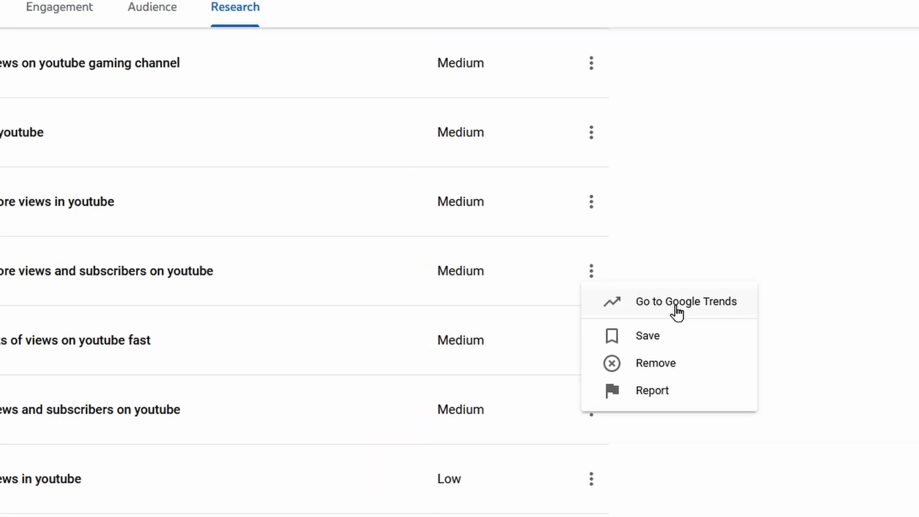
pyautogui.click(677, 303)
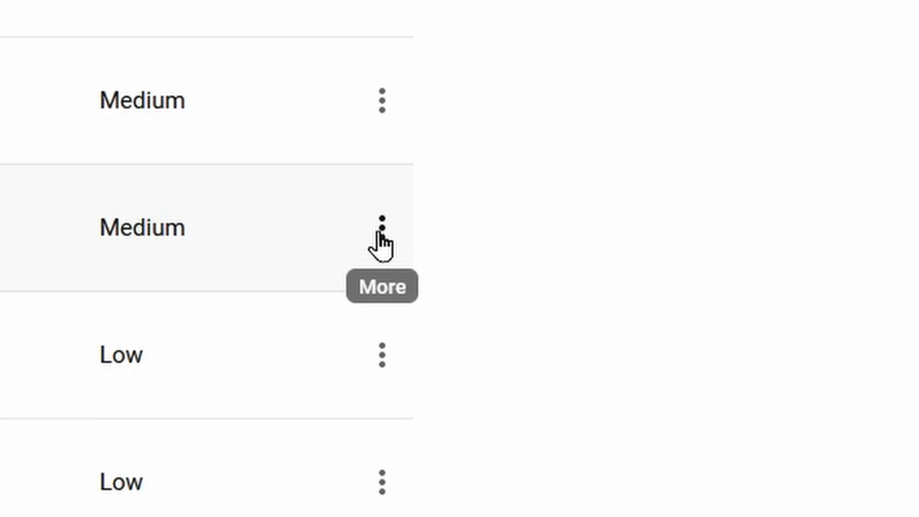
pyautogui.click(381, 235)
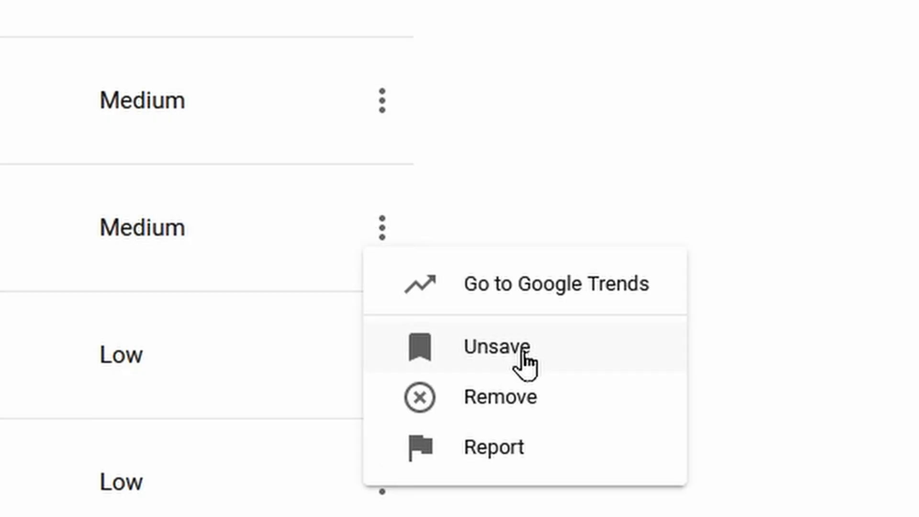
pyautogui.click(528, 361)
pyautogui.click(539, 404)
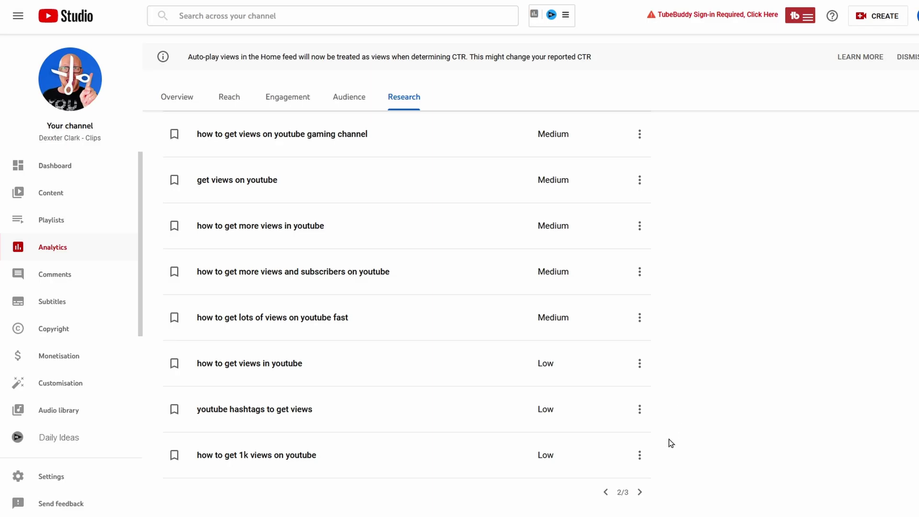
# Go to results page 3 of 3 and read the Content gap help beside 'how to get 1m views on youtube'.
pyautogui.click(641, 494)
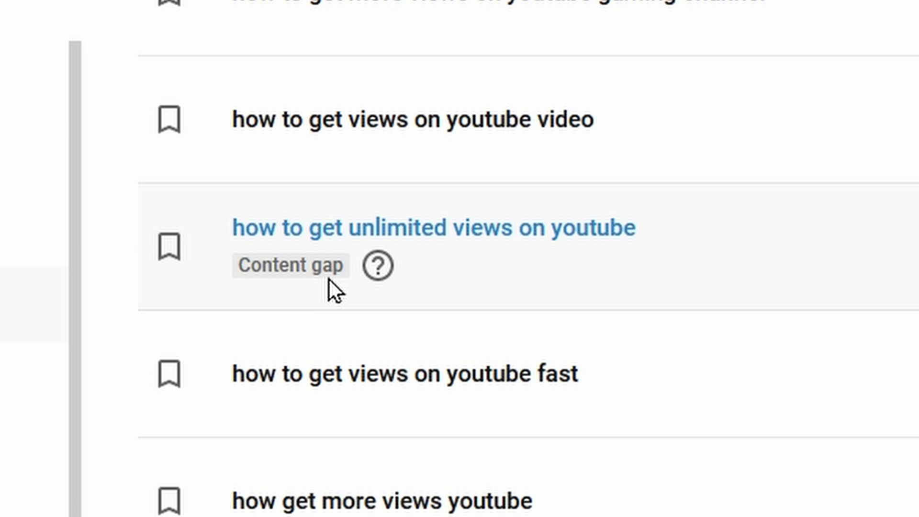
pyautogui.moveTo(378, 265)
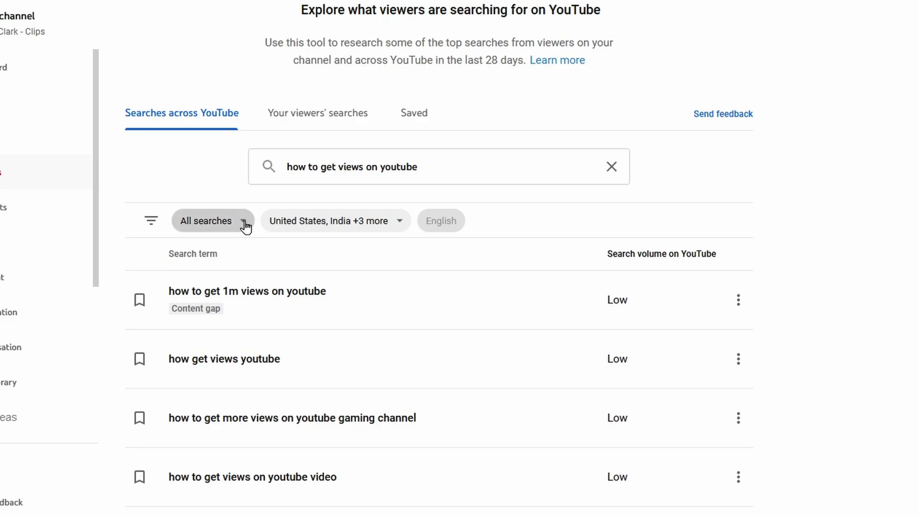
# Filter the search results to Content gaps only.
pyautogui.click(242, 225)
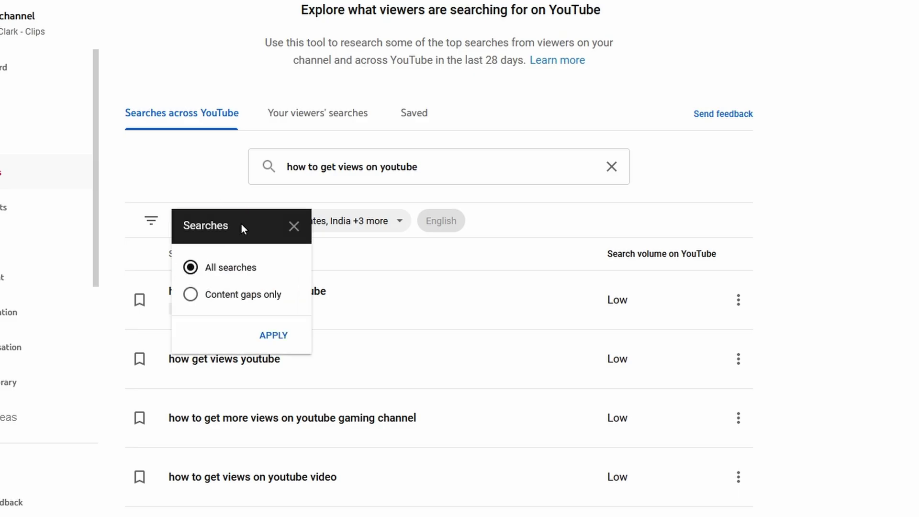
pyautogui.click(190, 294)
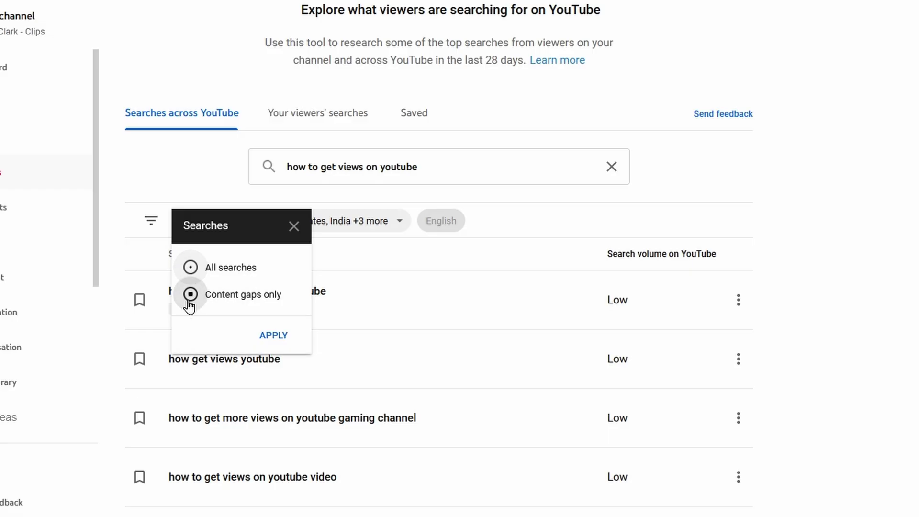
pyautogui.click(276, 337)
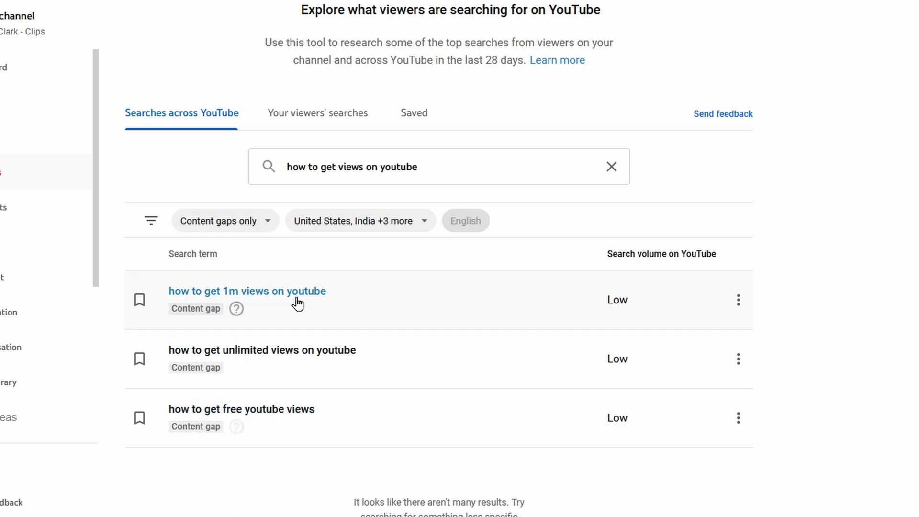
# Switch the filter back to All searches, leaving the country filter unchanged.
pyautogui.click(269, 221)
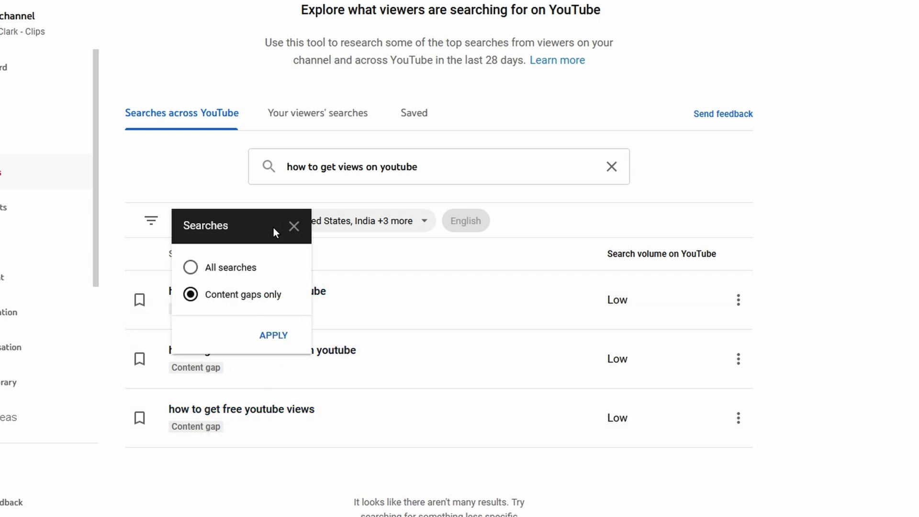
pyautogui.click(191, 268)
pyautogui.click(277, 339)
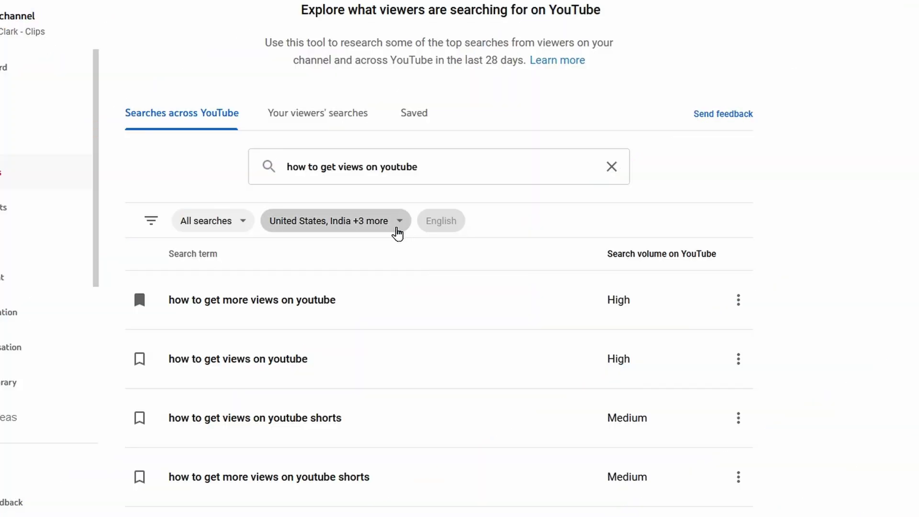
pyautogui.click(400, 226)
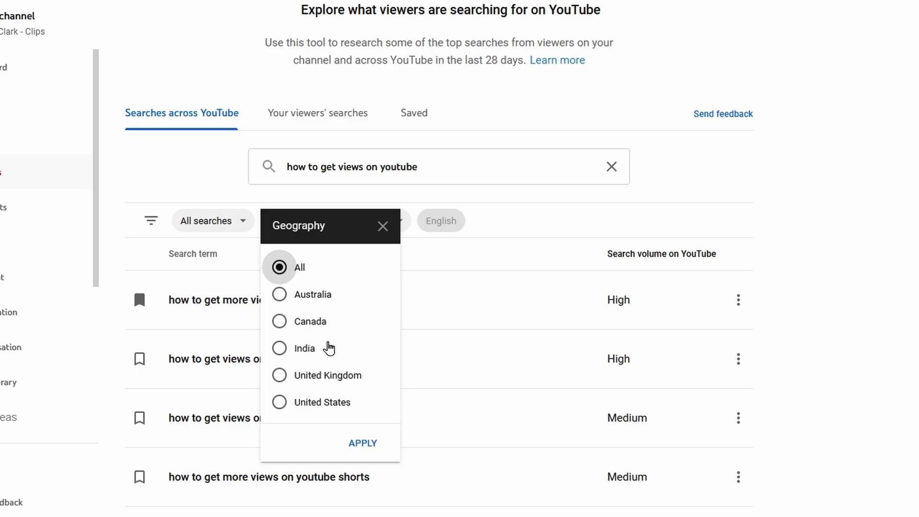
pyautogui.click(431, 256)
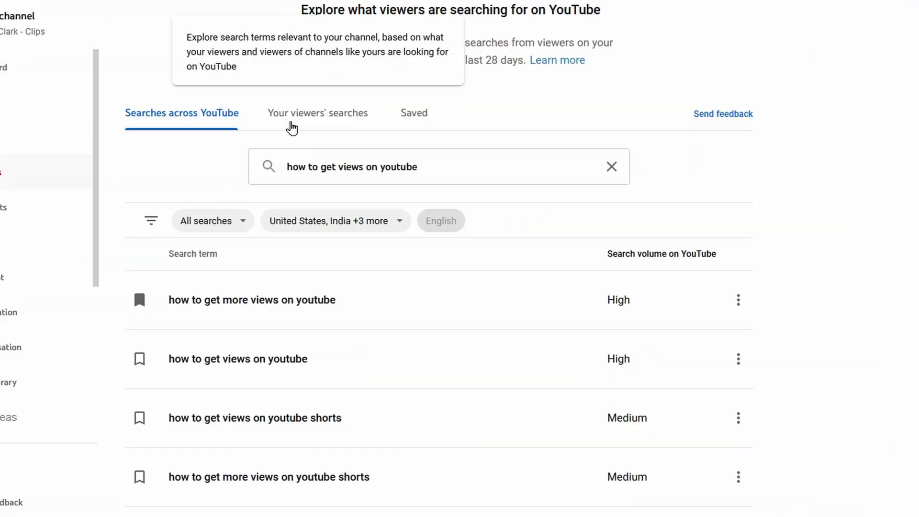
# Browse Your viewers' searches, with high-volume terms like vlog, smart watch and earning app.
pyautogui.click(290, 123)
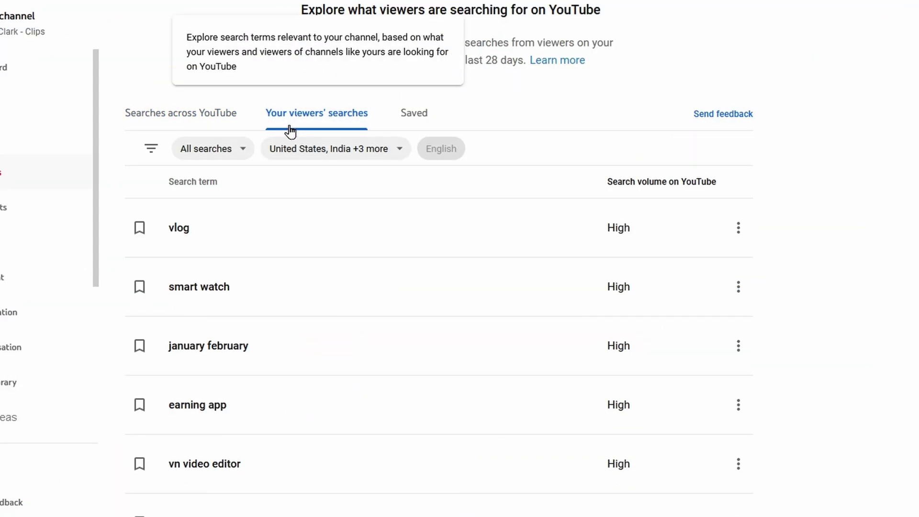
pyautogui.scroll(-2, 772, 274)
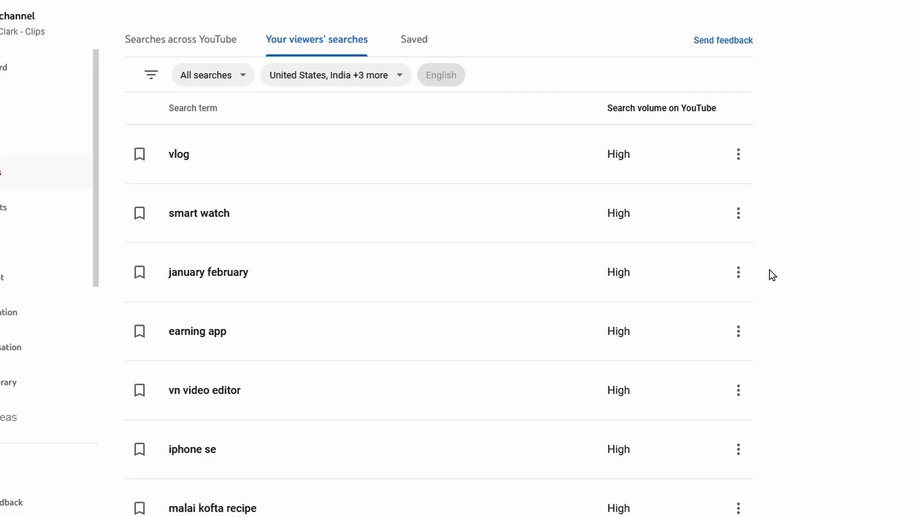
pyautogui.scroll(-4, 439, 266)
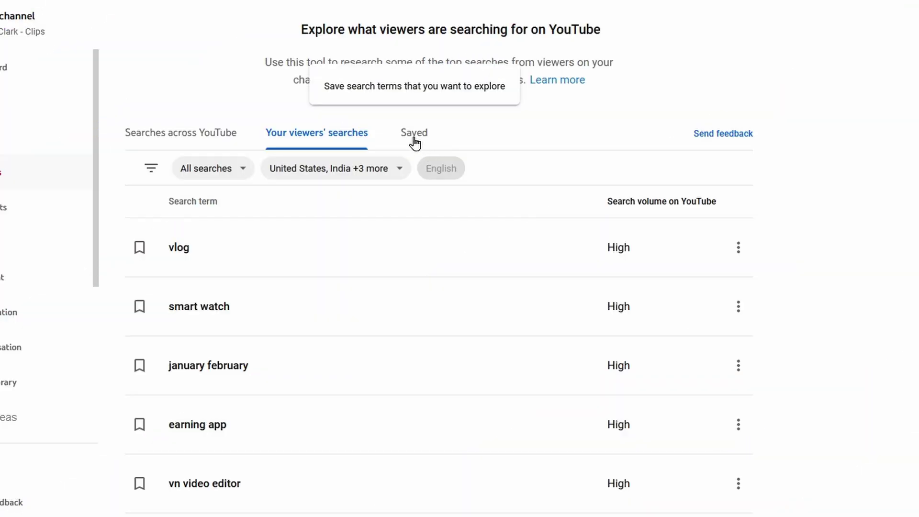
# View the two saved terms and bring up actions for 'how to get more views on youtube'.
pyautogui.click(418, 144)
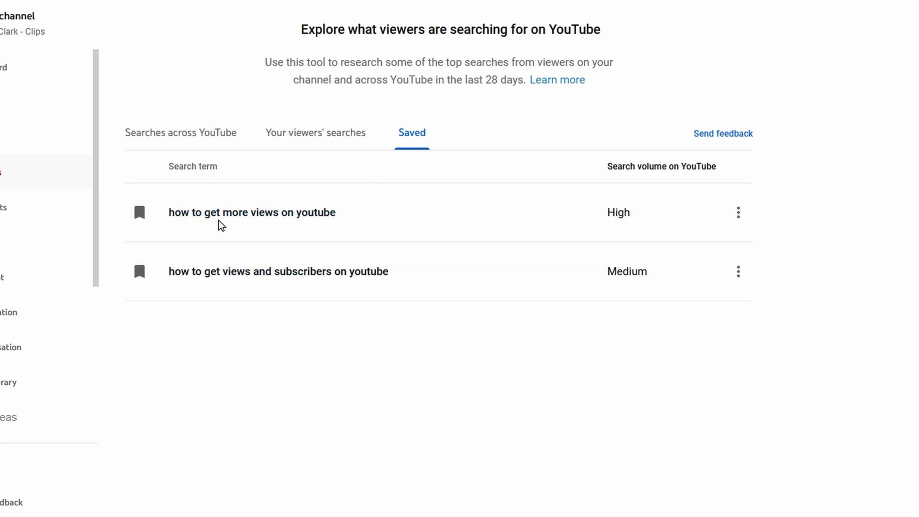
pyautogui.click(172, 150)
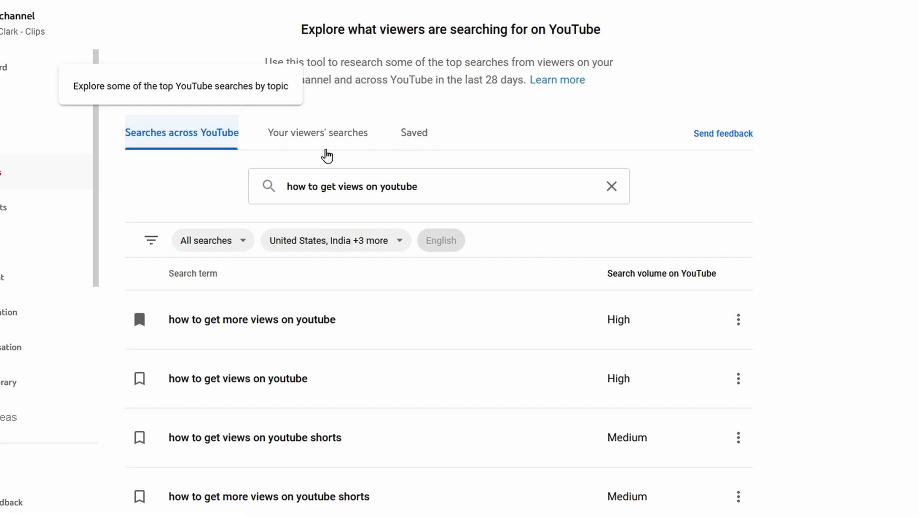
pyautogui.click(417, 141)
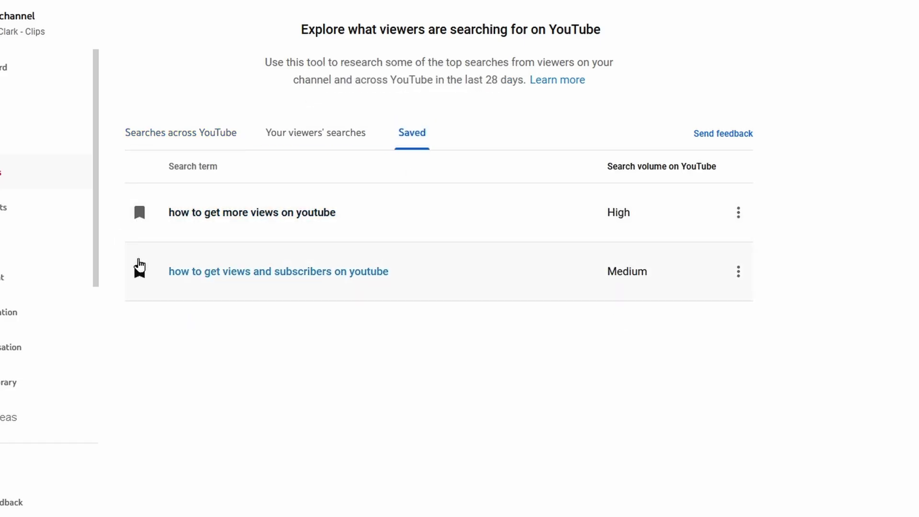
pyautogui.click(739, 215)
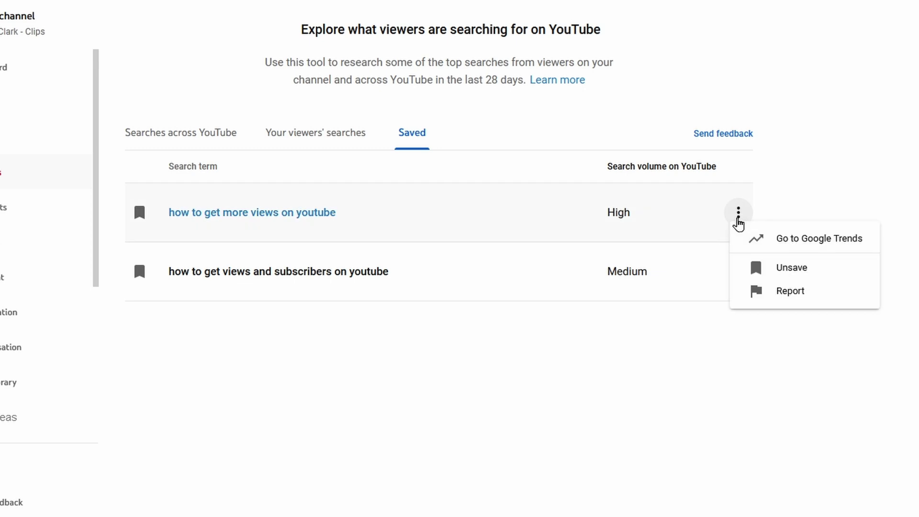